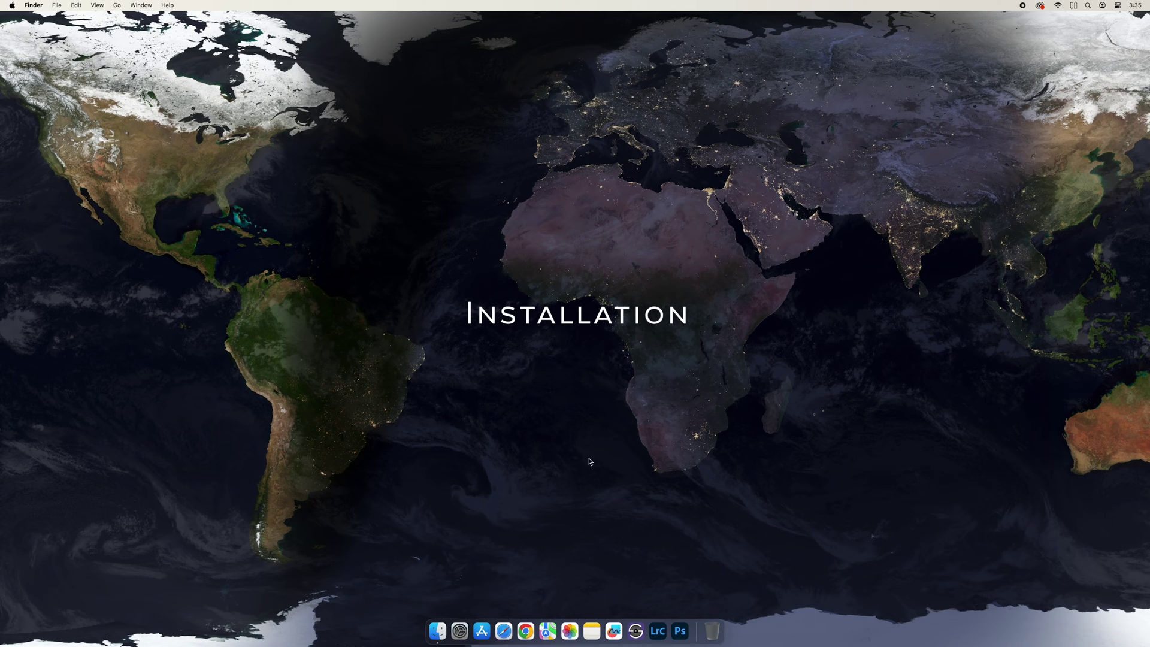
- Launch Smart Shooter 5, install its Lightroom plugin from the Lightroom settings, and confirm the options
click(630, 629)
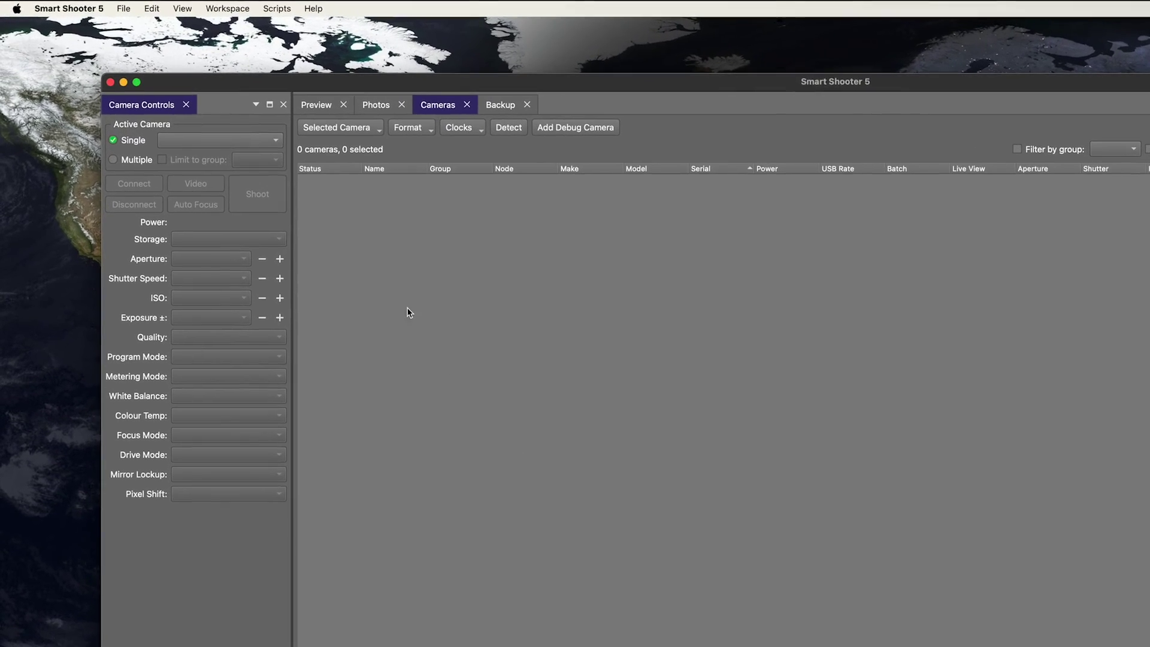
click(108, 8)
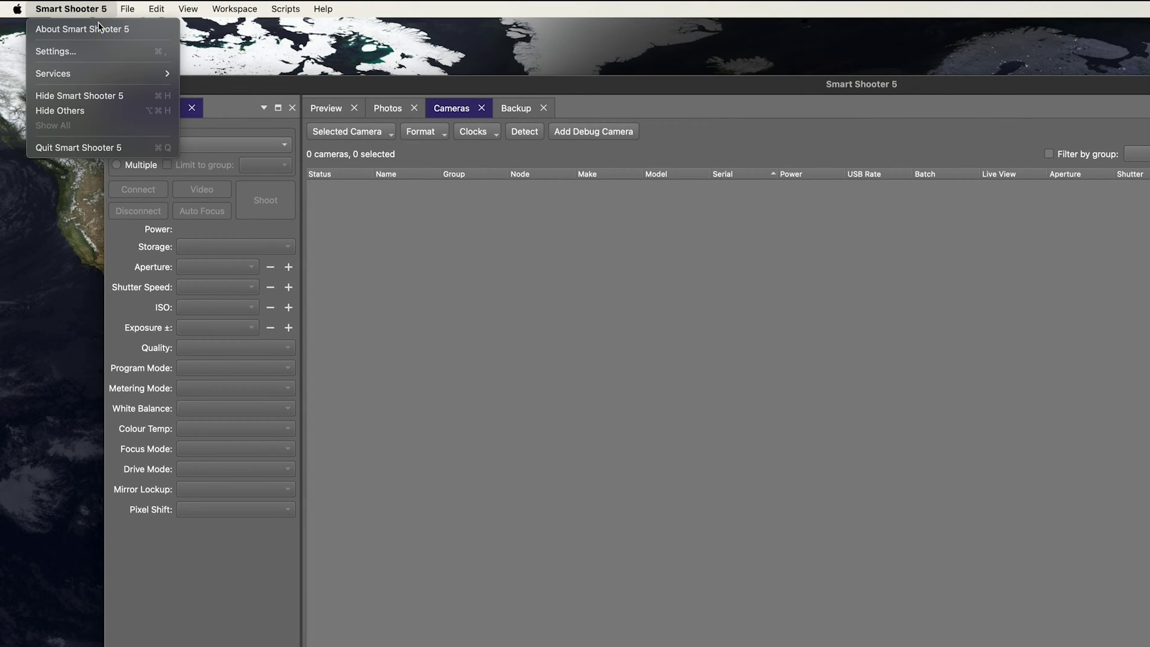
click(85, 51)
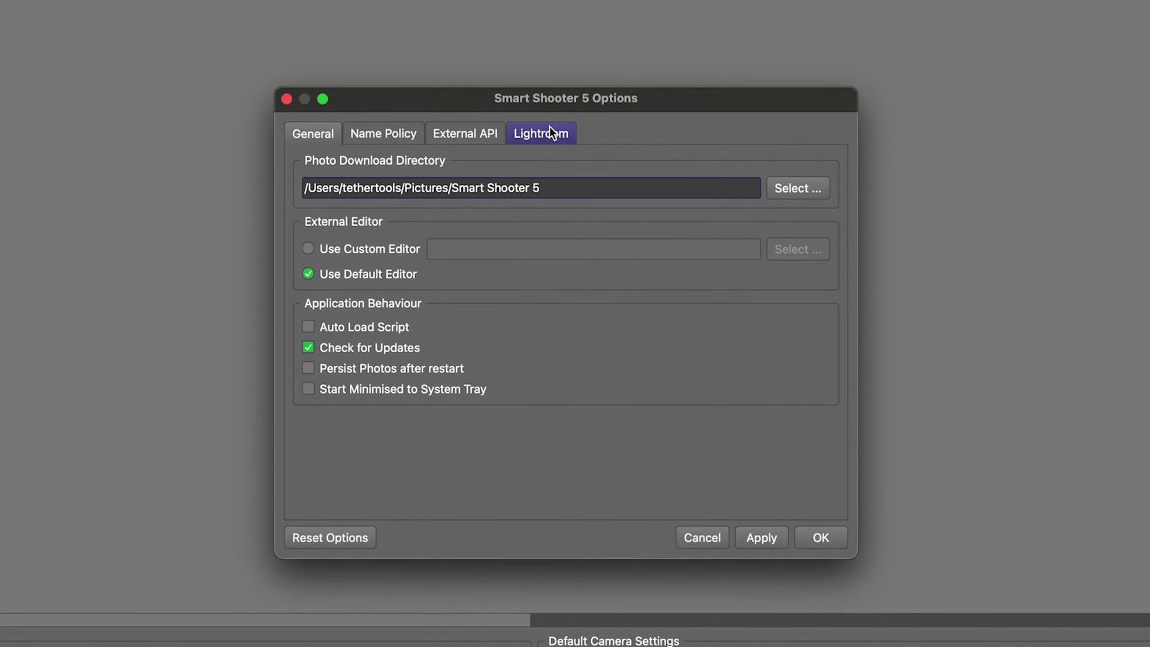
click(544, 138)
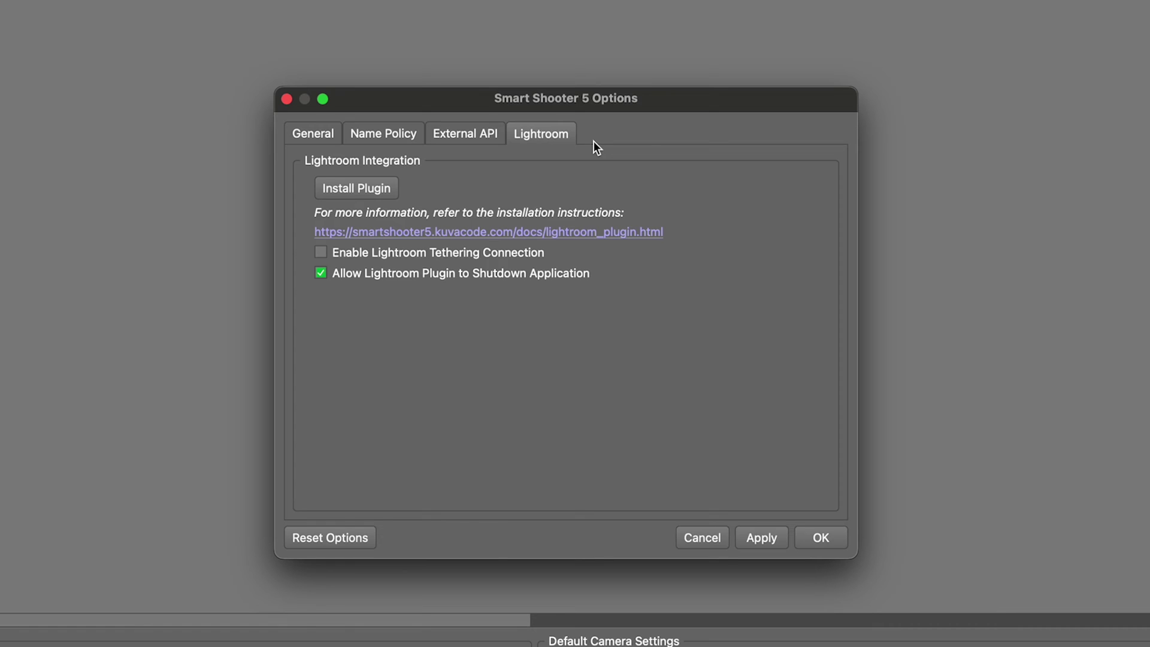
click(384, 189)
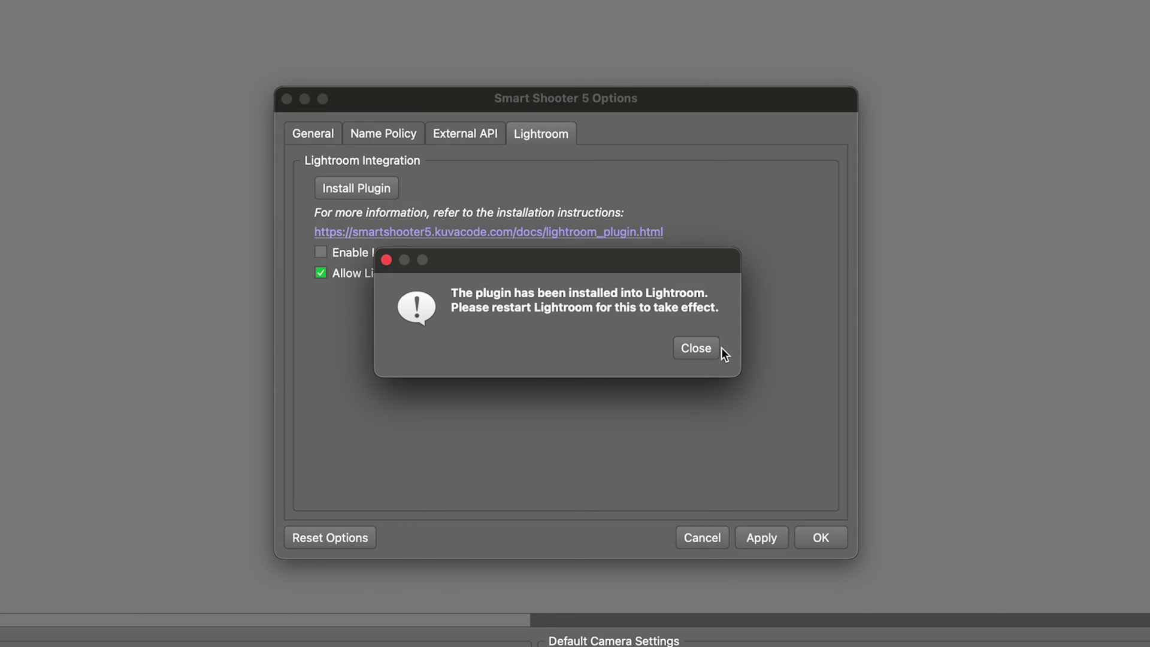
click(699, 354)
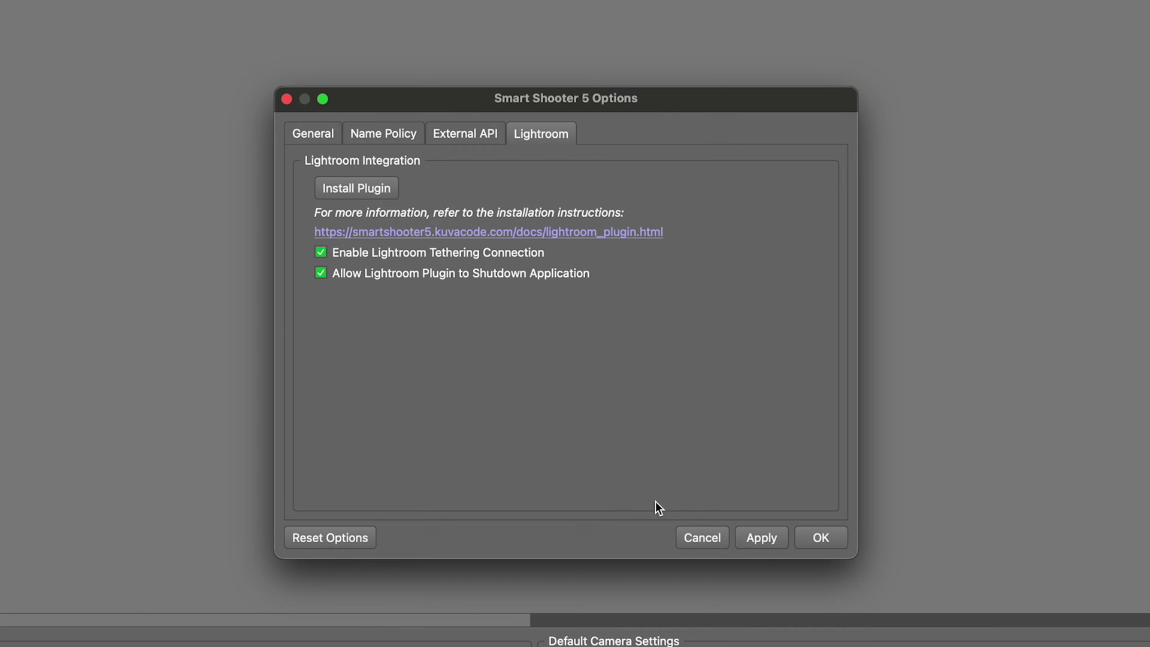
click(829, 541)
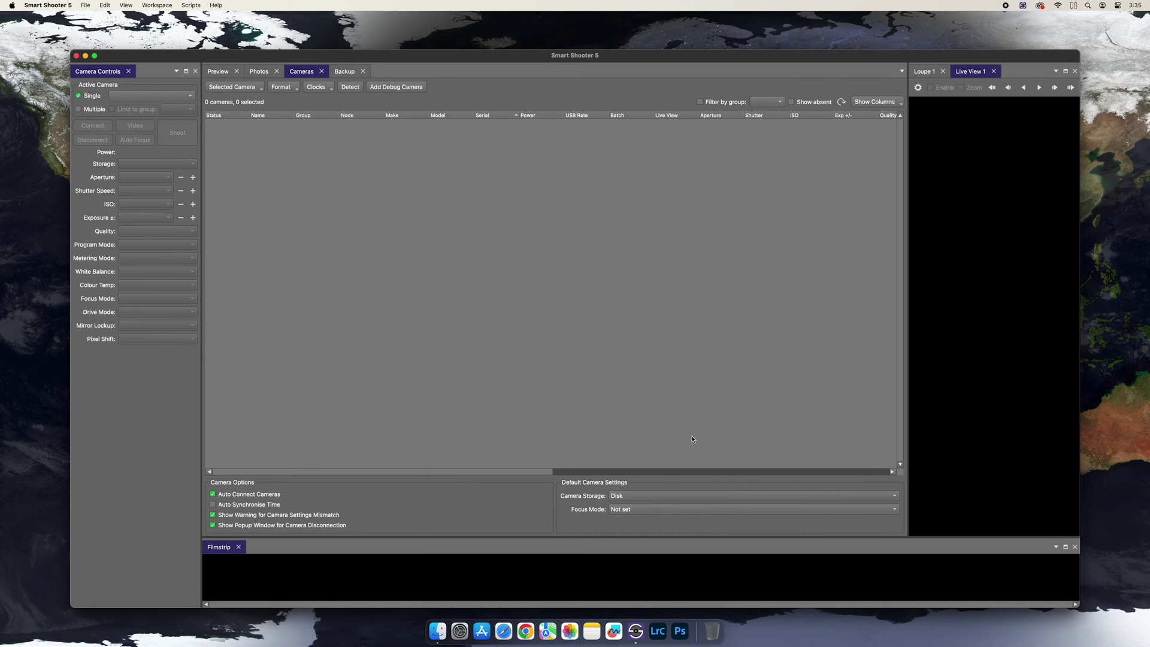
- Launch Lightroom Classic and disable the Nikon Tether Plugin in the Plug-in Manager
click(668, 635)
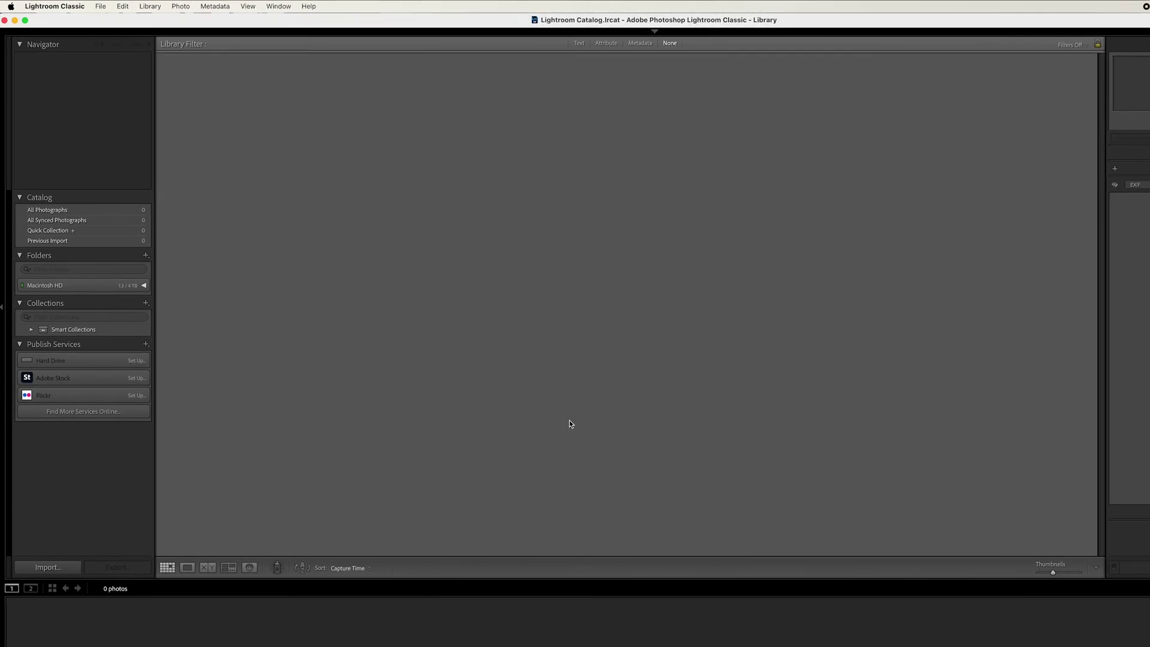
click(100, 6)
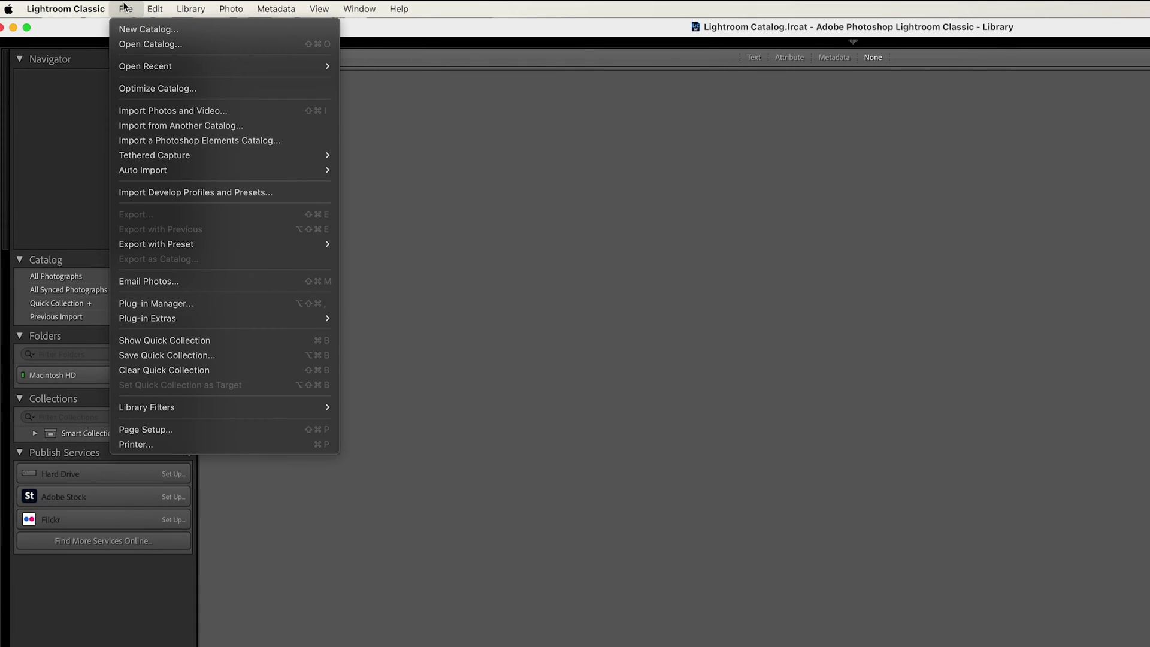
click(213, 306)
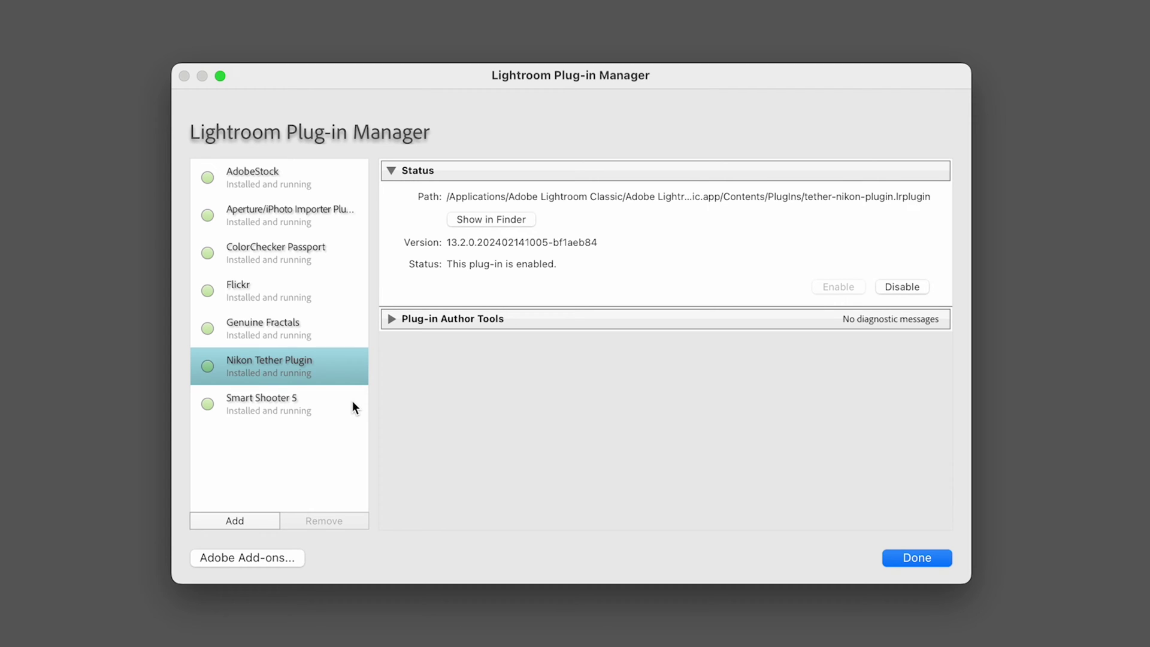
click(354, 407)
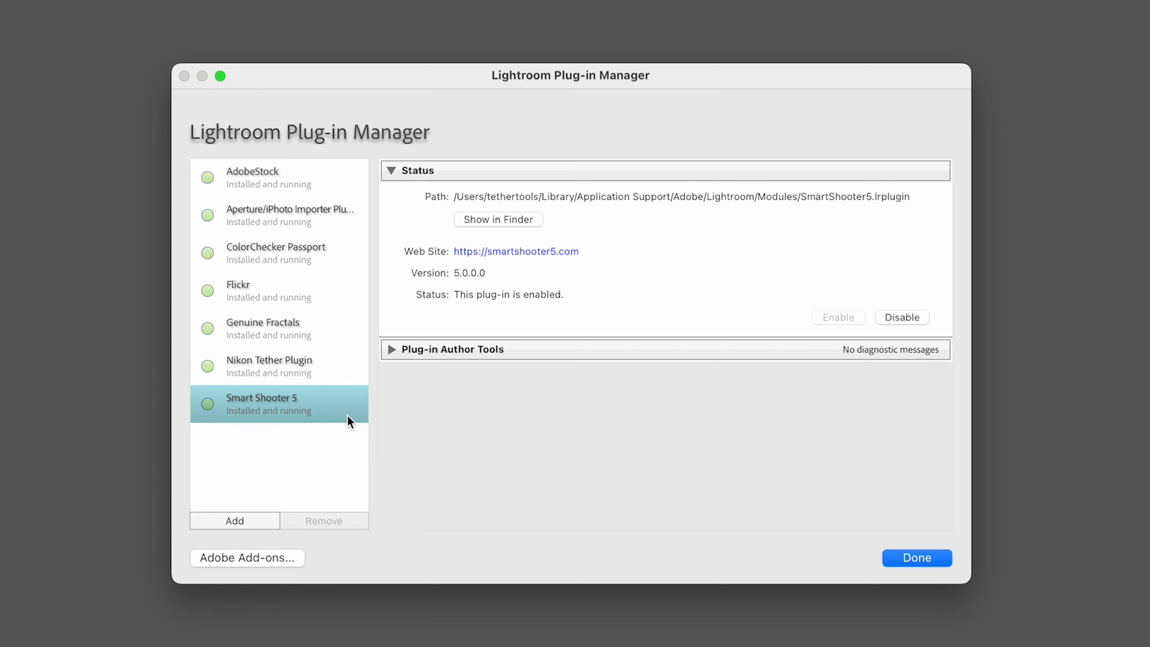
click(346, 376)
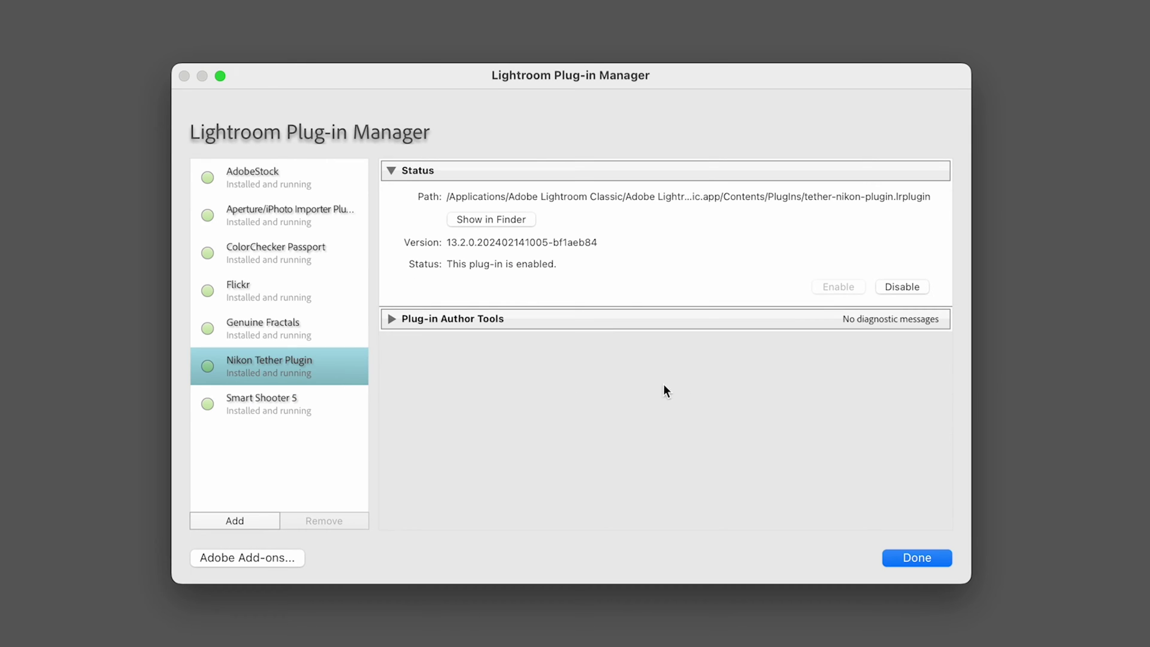
click(900, 286)
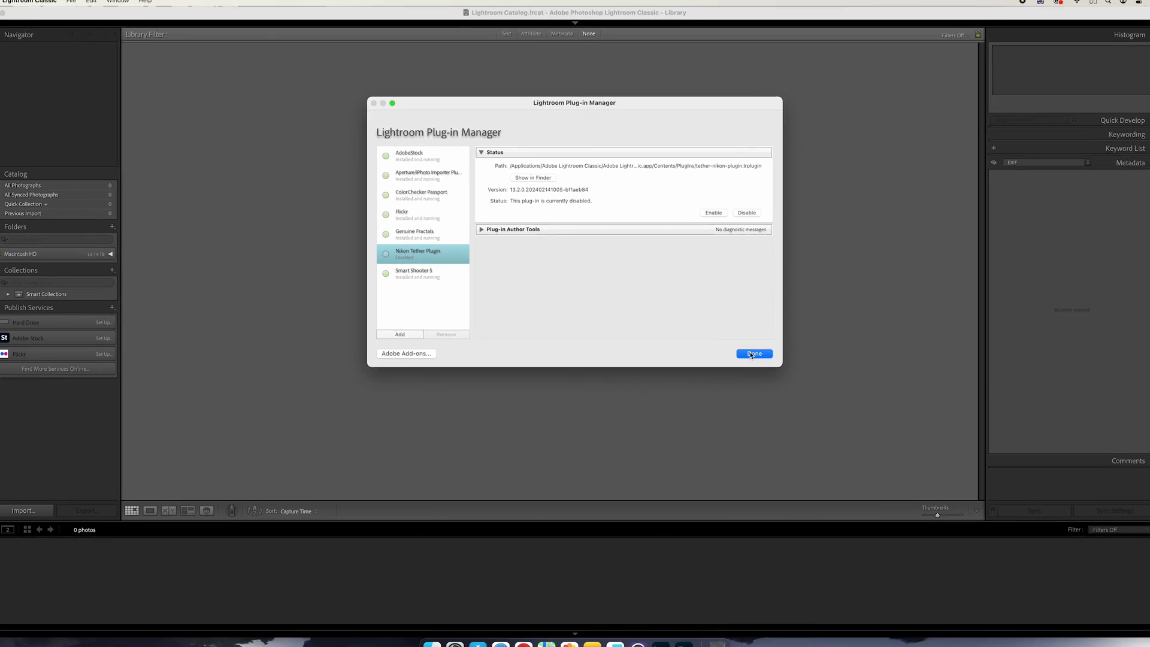
- Close the Plug-in Manager, bring Smart Shooter 5 up with the 7R IV, and relaunch Lightroom Classic
click(754, 354)
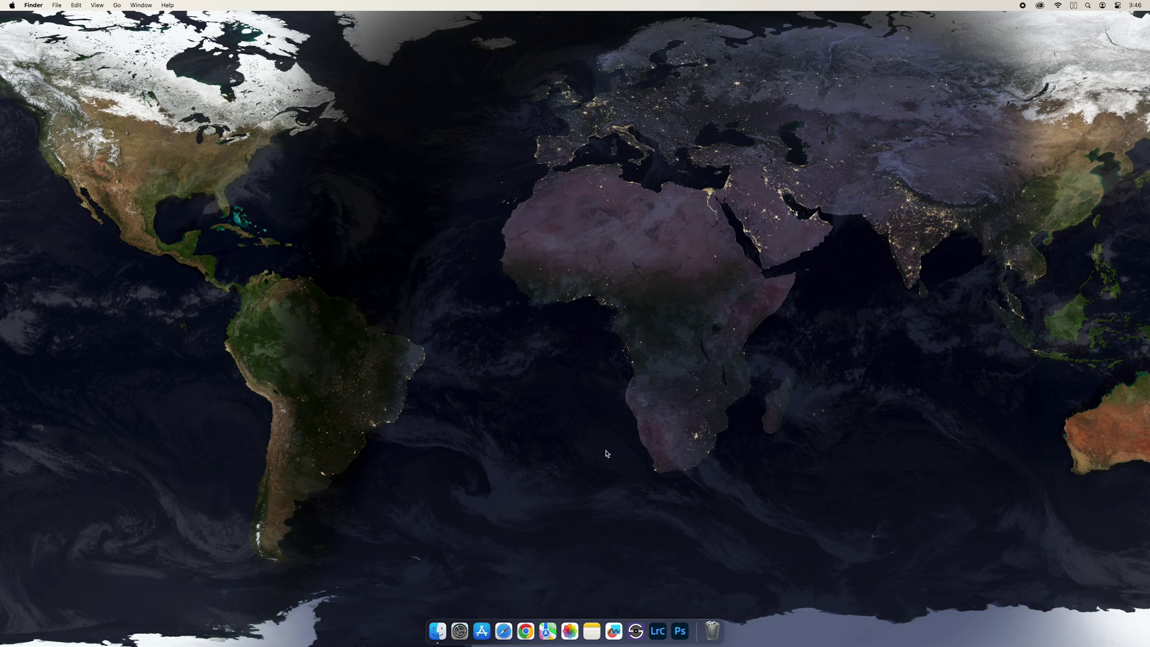
click(635, 632)
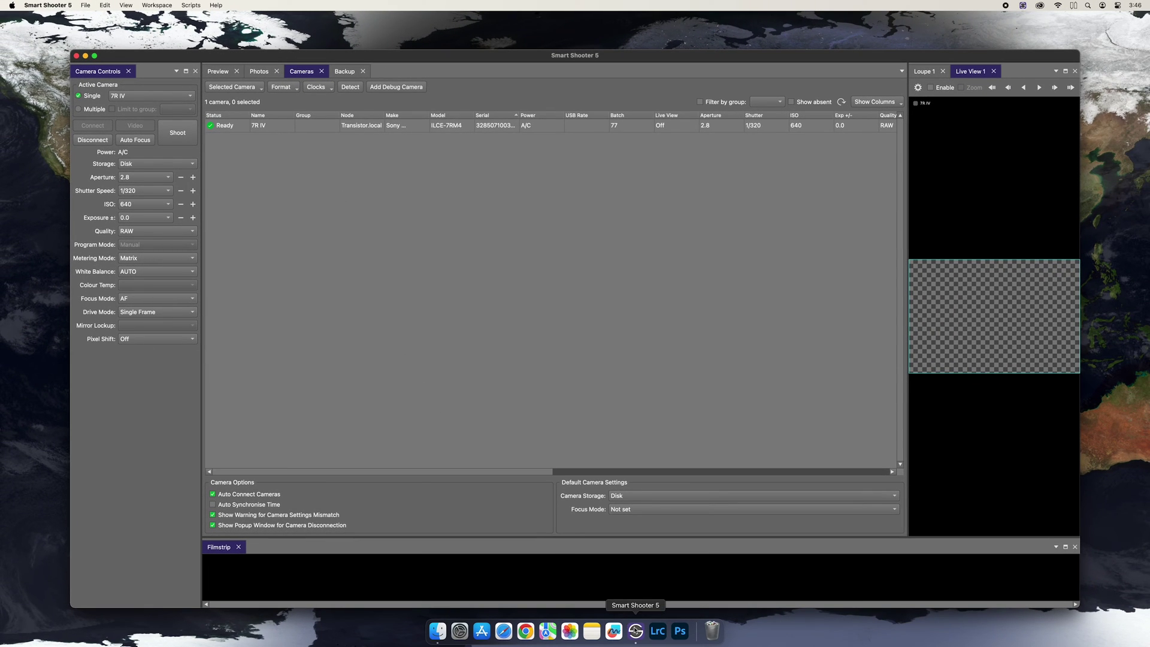
click(660, 638)
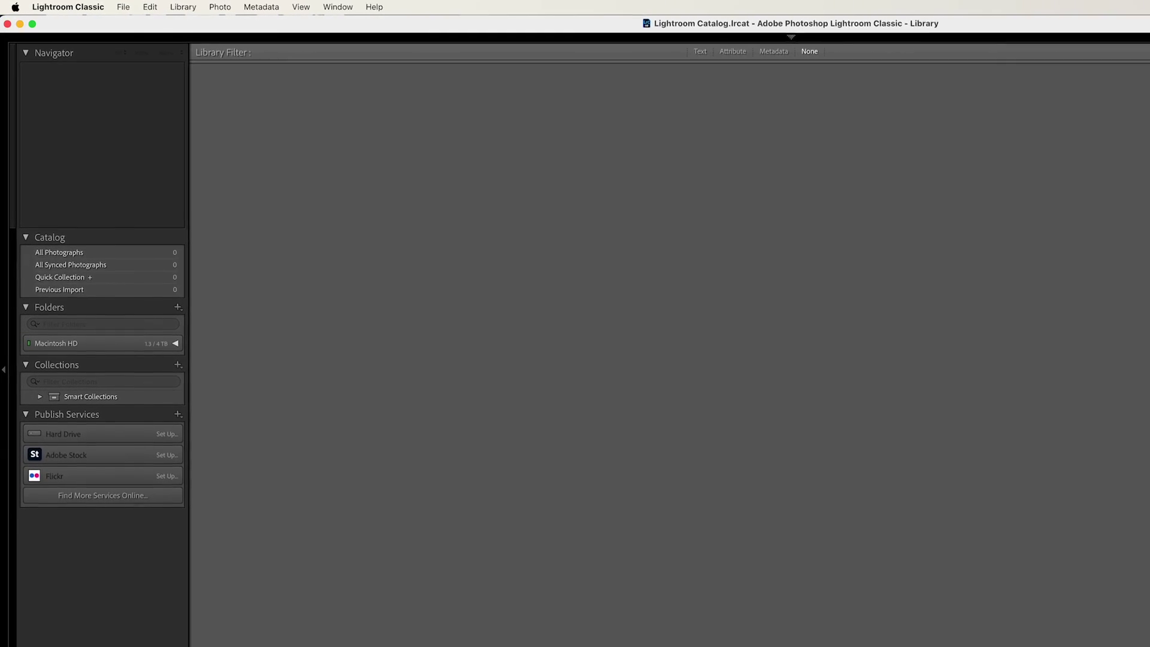
- Start a tethered capture named 'Demo' using the Filename naming template
click(136, 8)
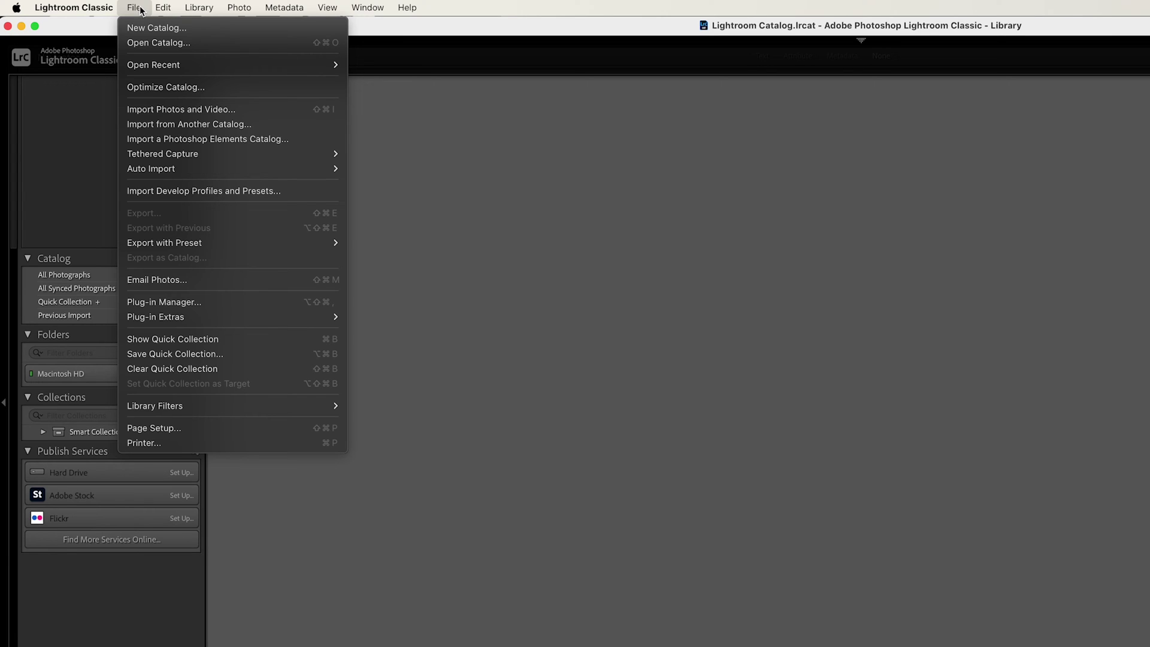
mouse_move(264, 153)
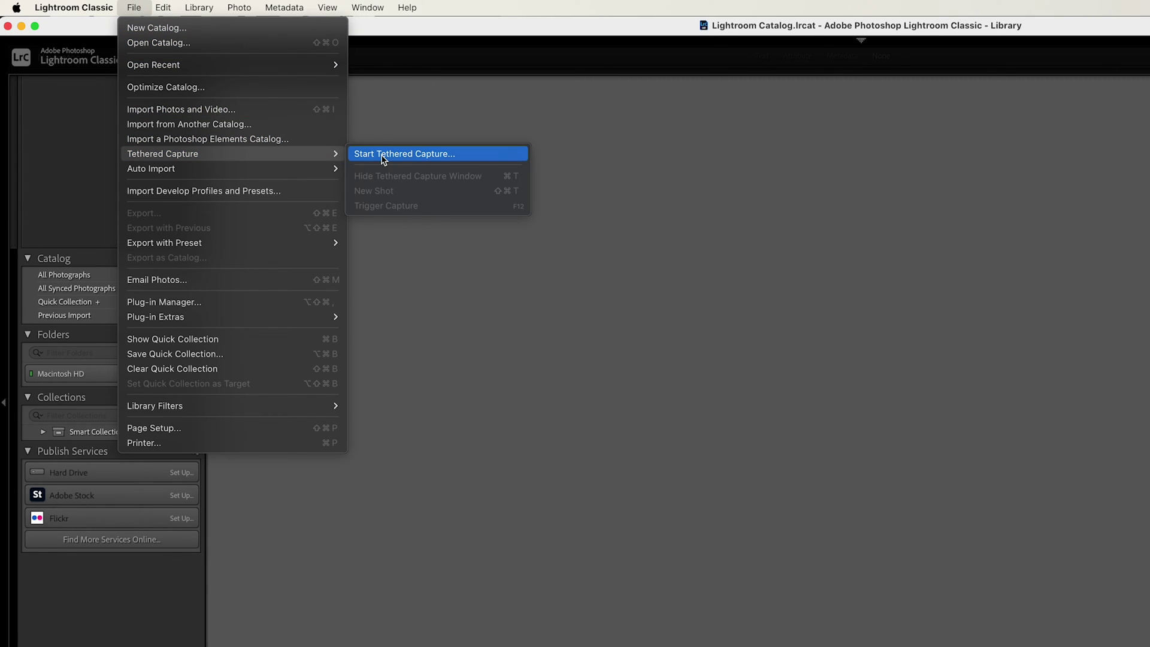
click(474, 158)
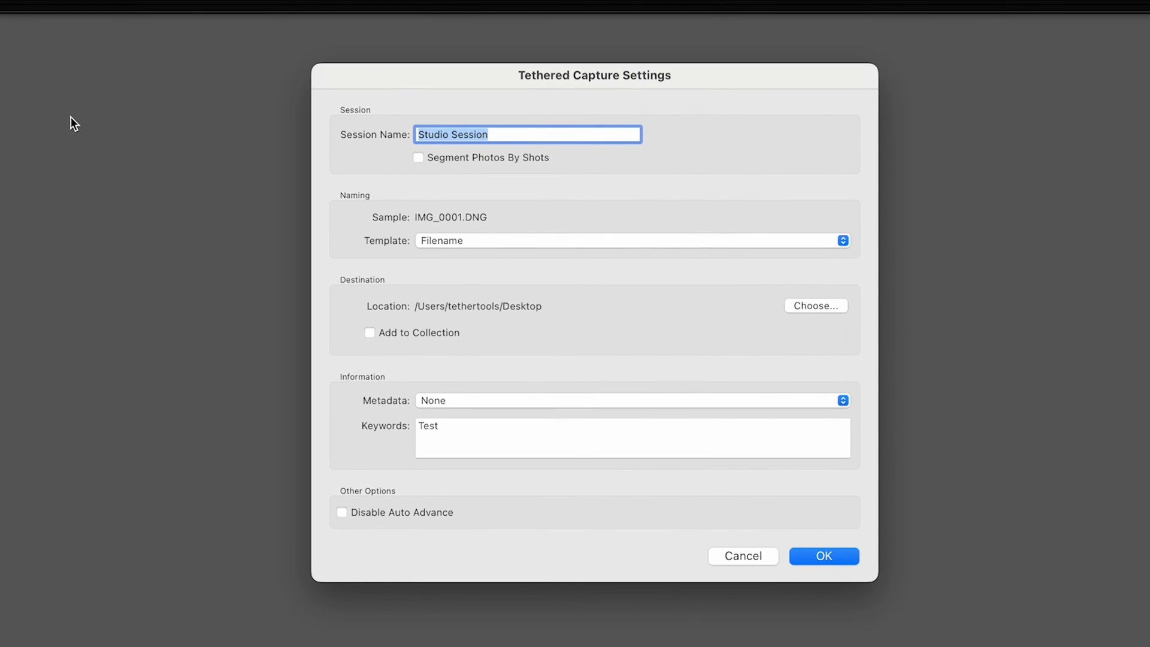
text(Demo)
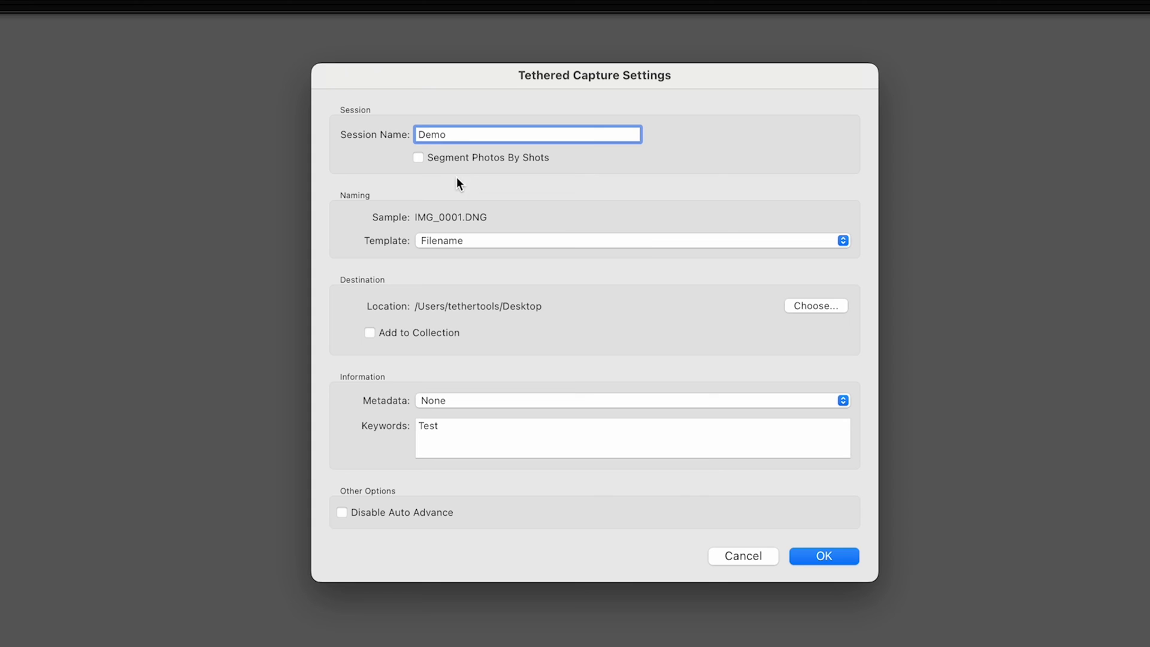
click(645, 241)
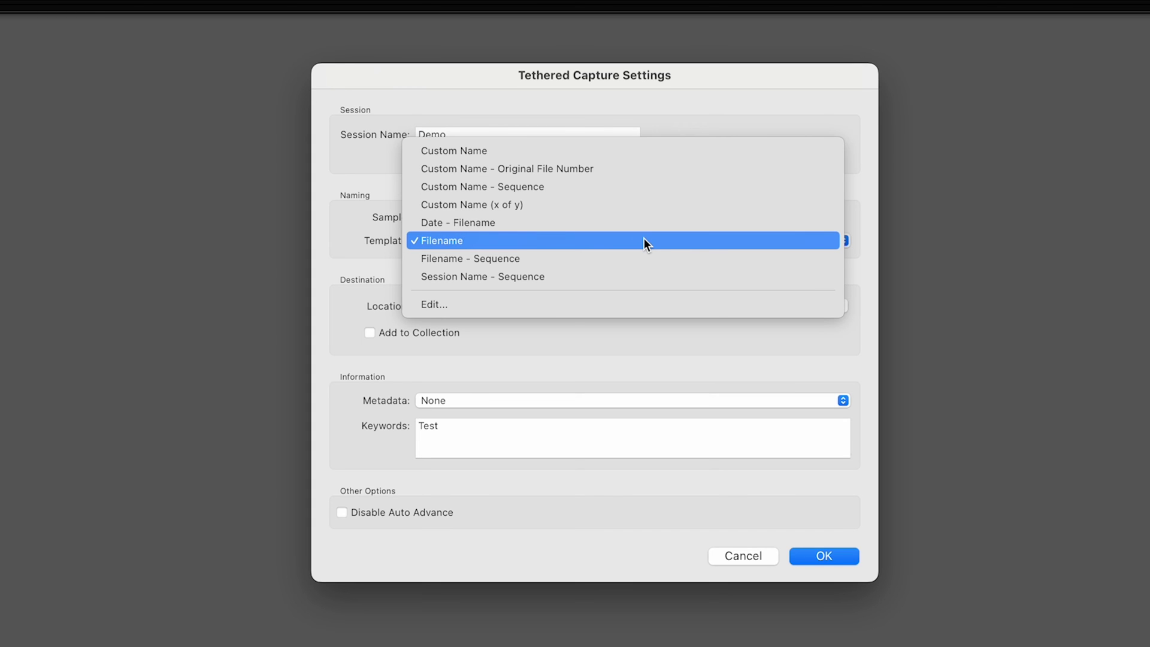
click(643, 240)
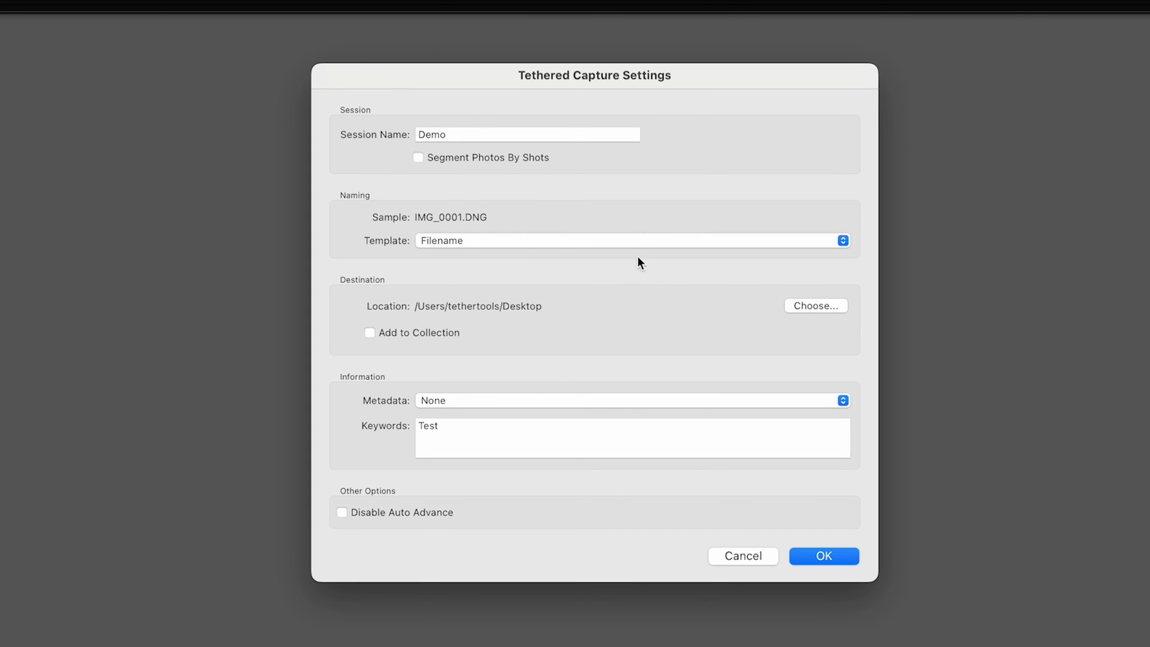
- Save captures to the Desktop, replace keyword 'Test' with 'Demo', and apply no metadata preset
click(825, 307)
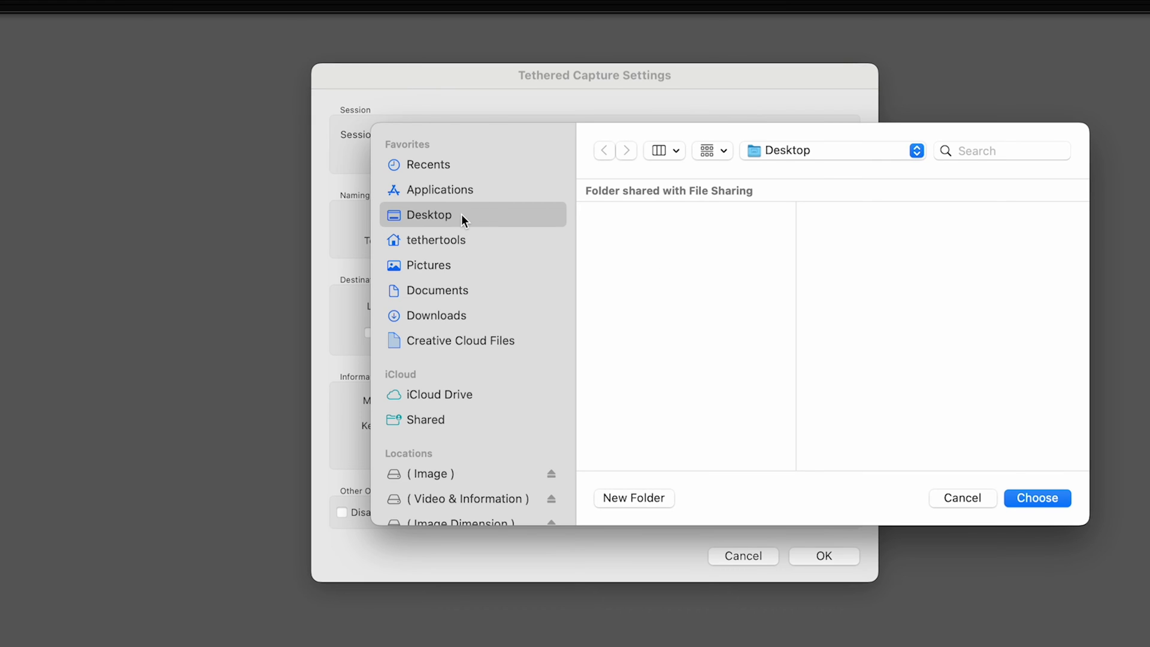
click(1040, 494)
click(488, 430)
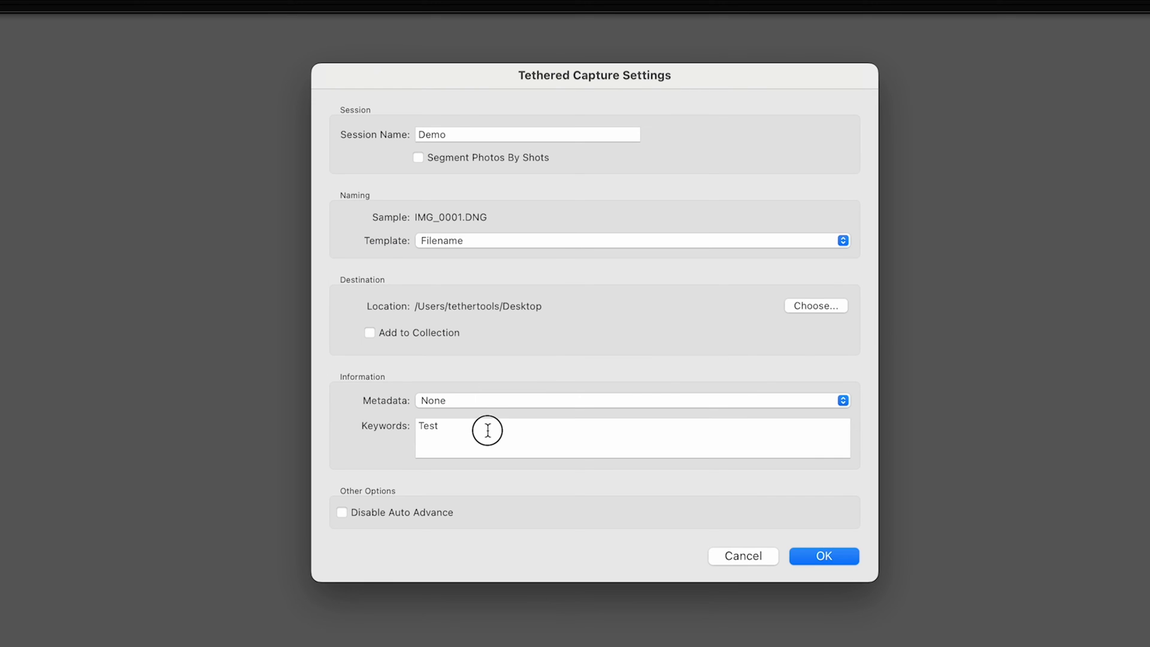
click(367, 419)
text(Demo)
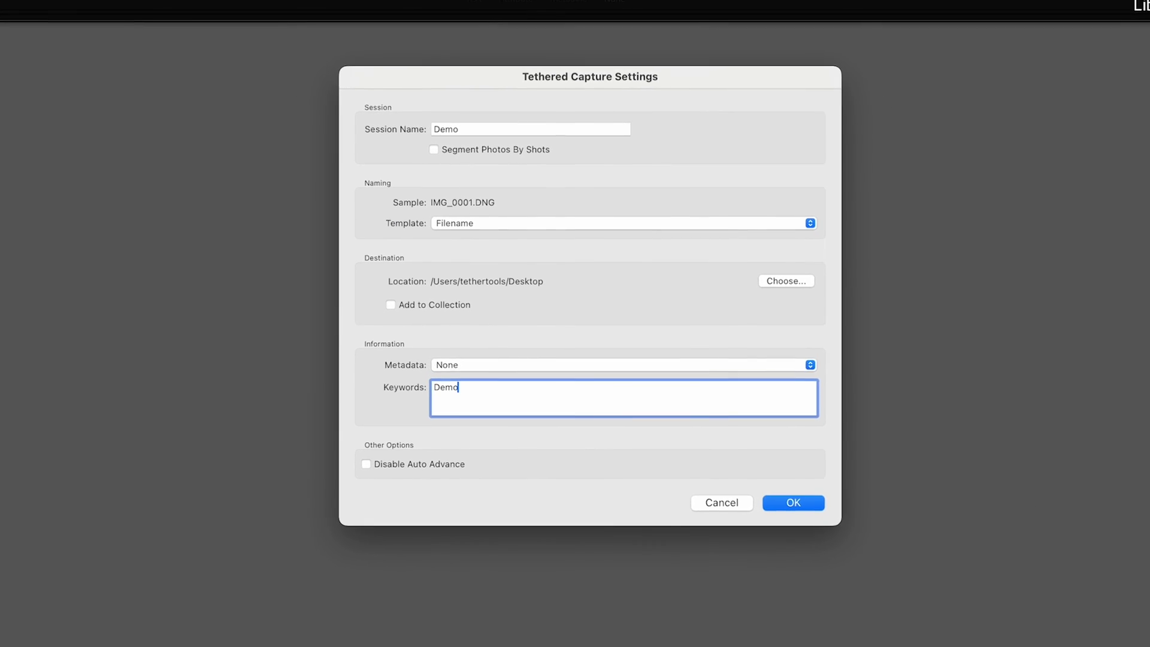
click(473, 365)
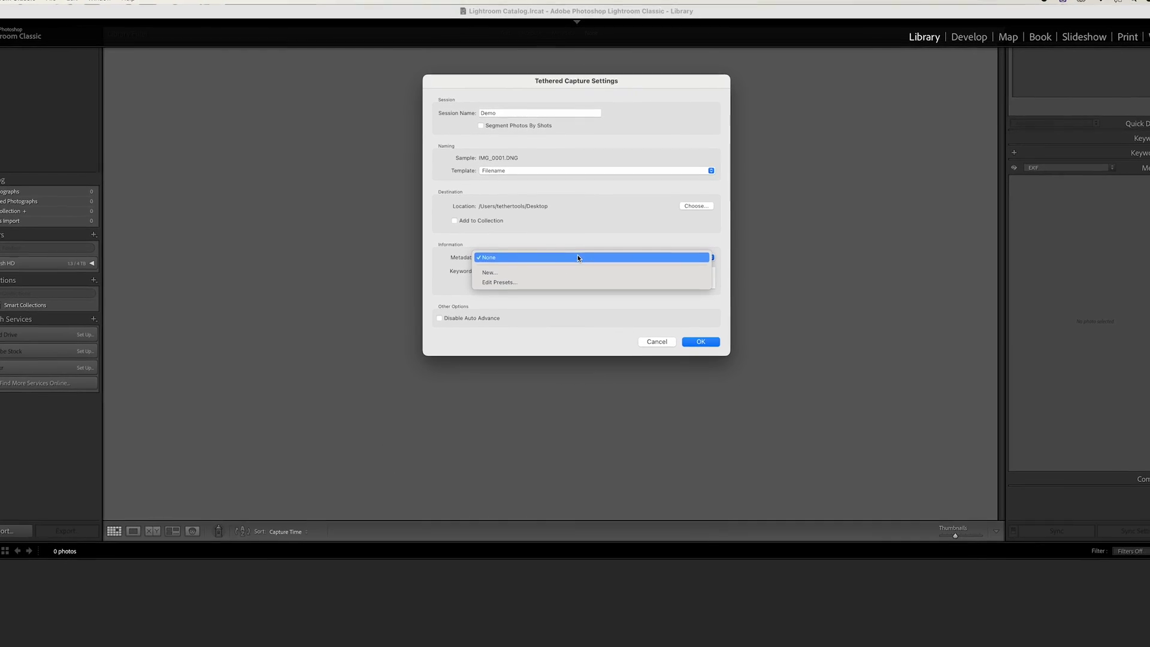
click(578, 258)
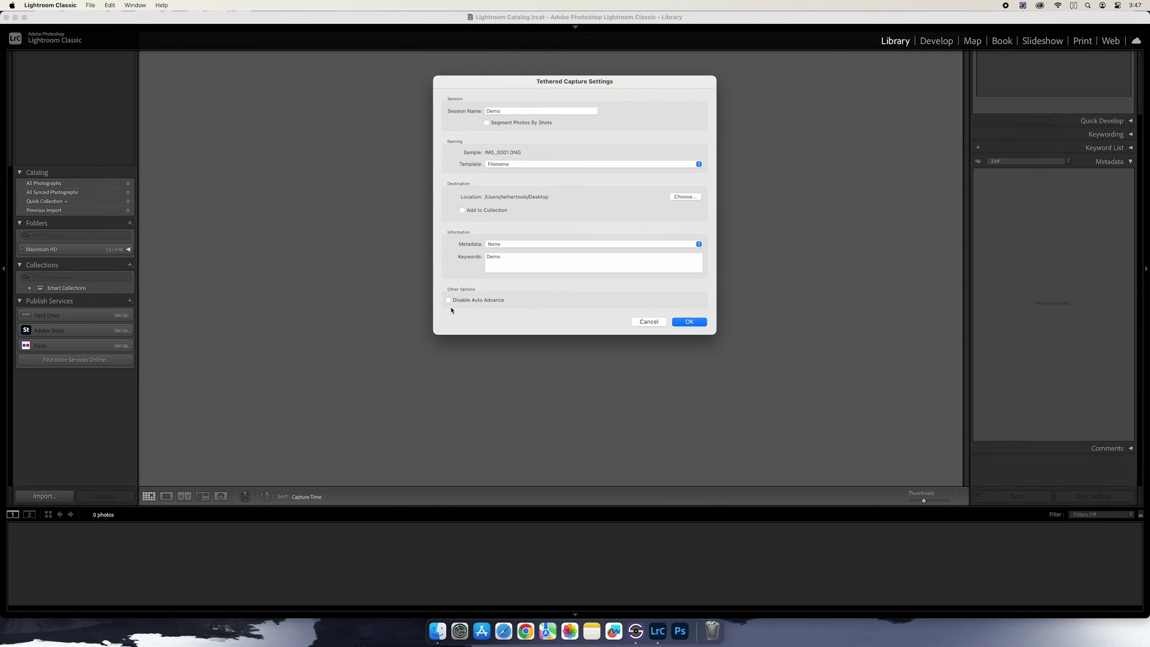
- Begin the Demo tethered session at 1/250 shutter, capture a photo, and return to Smart Shooter 5
click(696, 327)
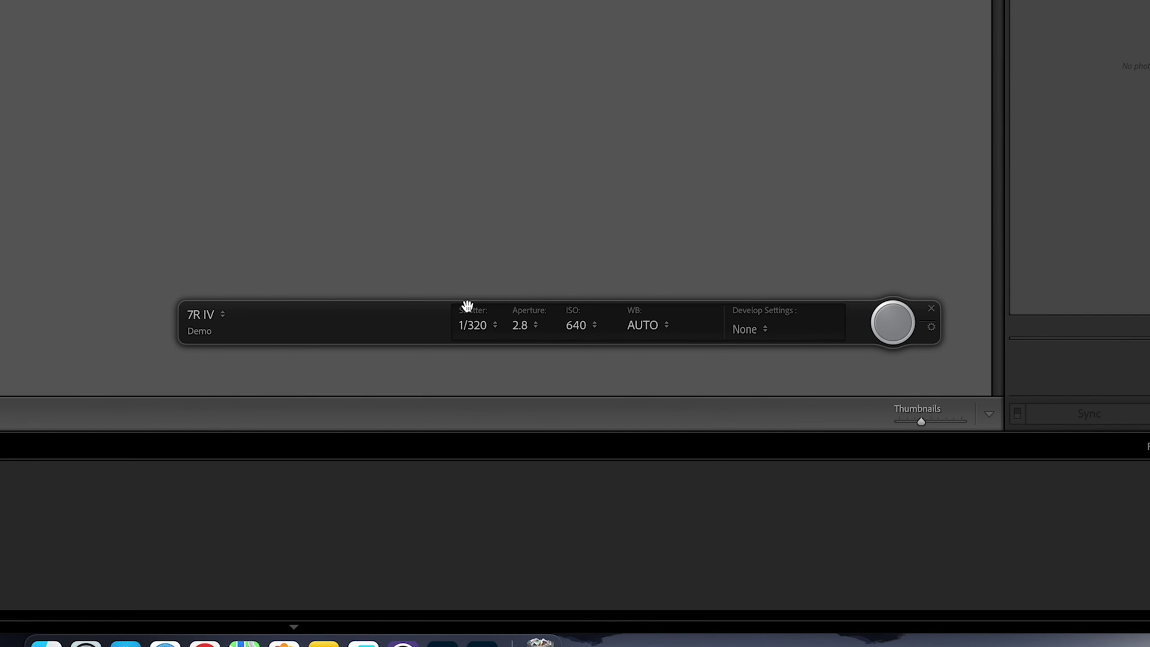
click(496, 328)
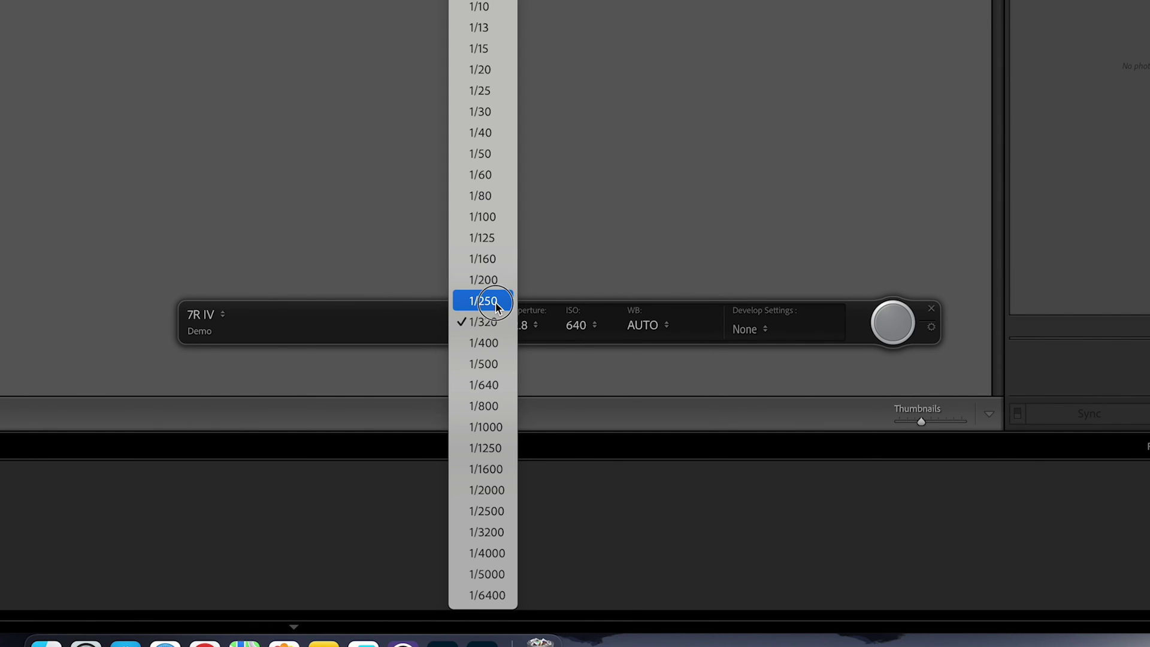
click(496, 304)
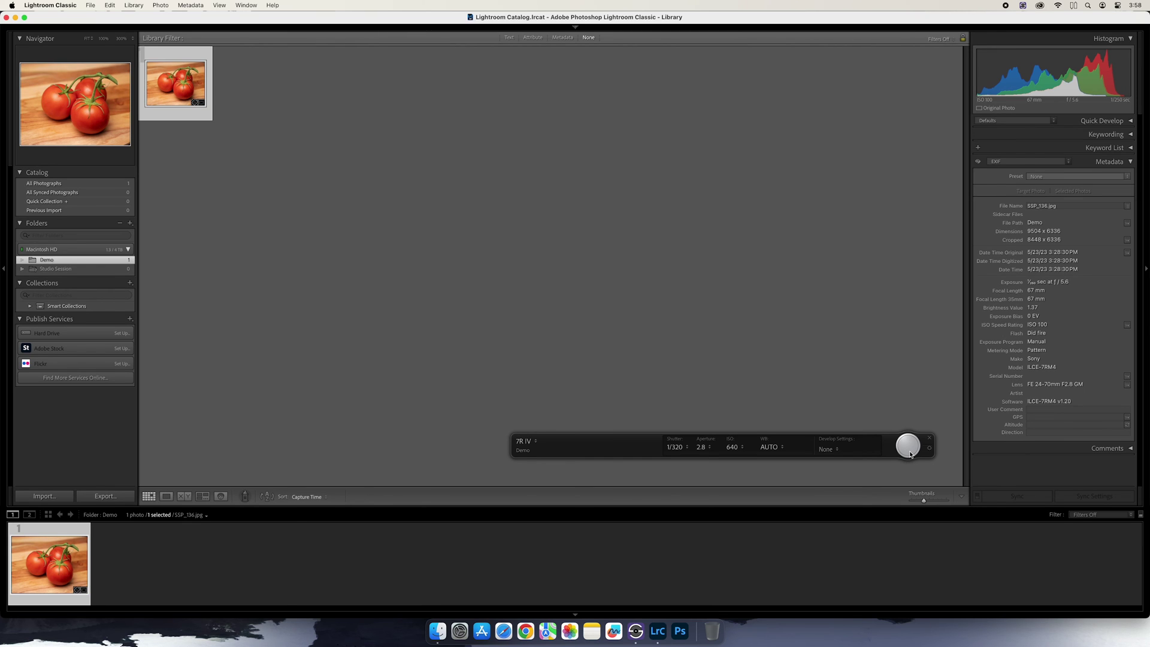
click(910, 453)
key(super+Tab)
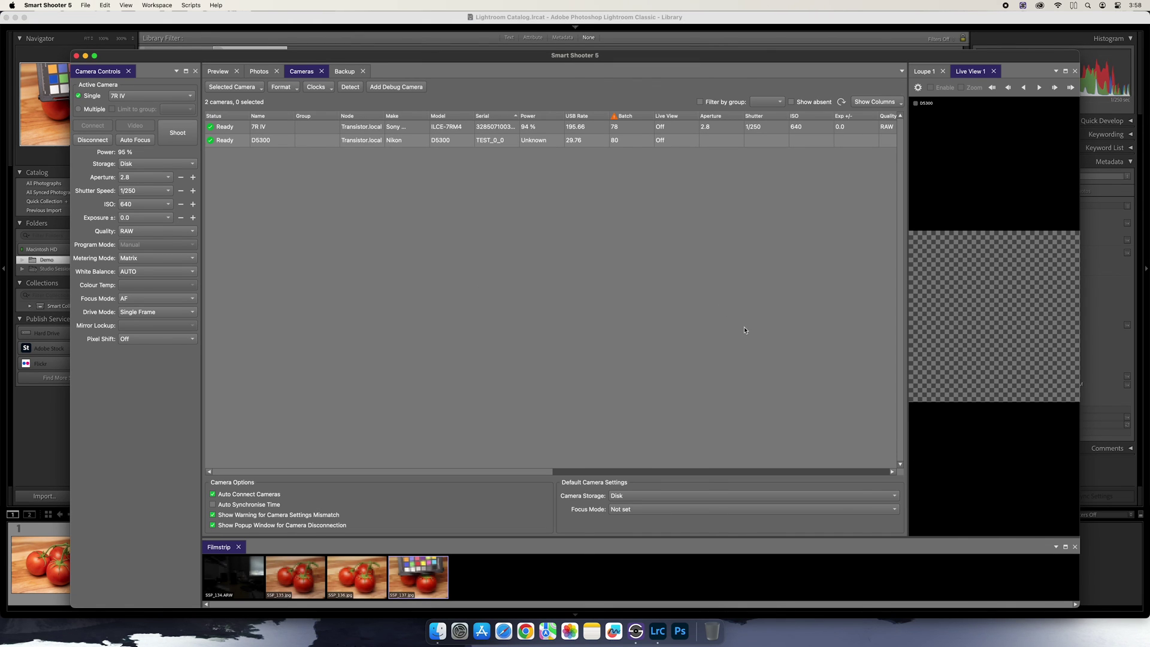
- Show the Photos list and shoot a new image with the active camera
click(262, 73)
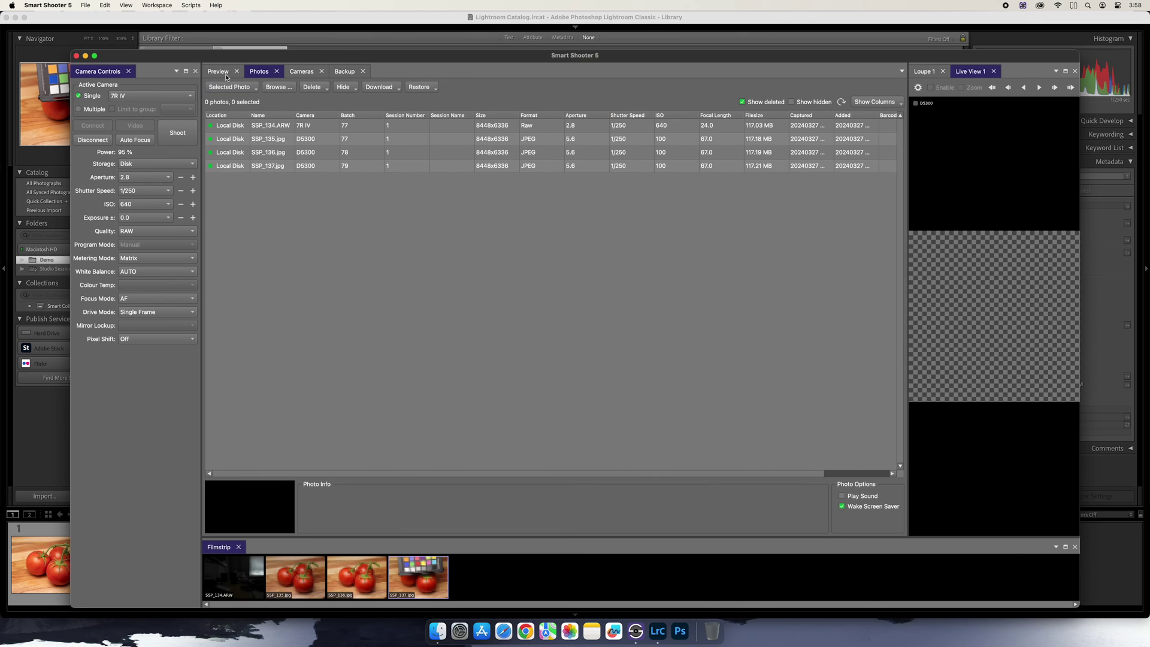
click(173, 132)
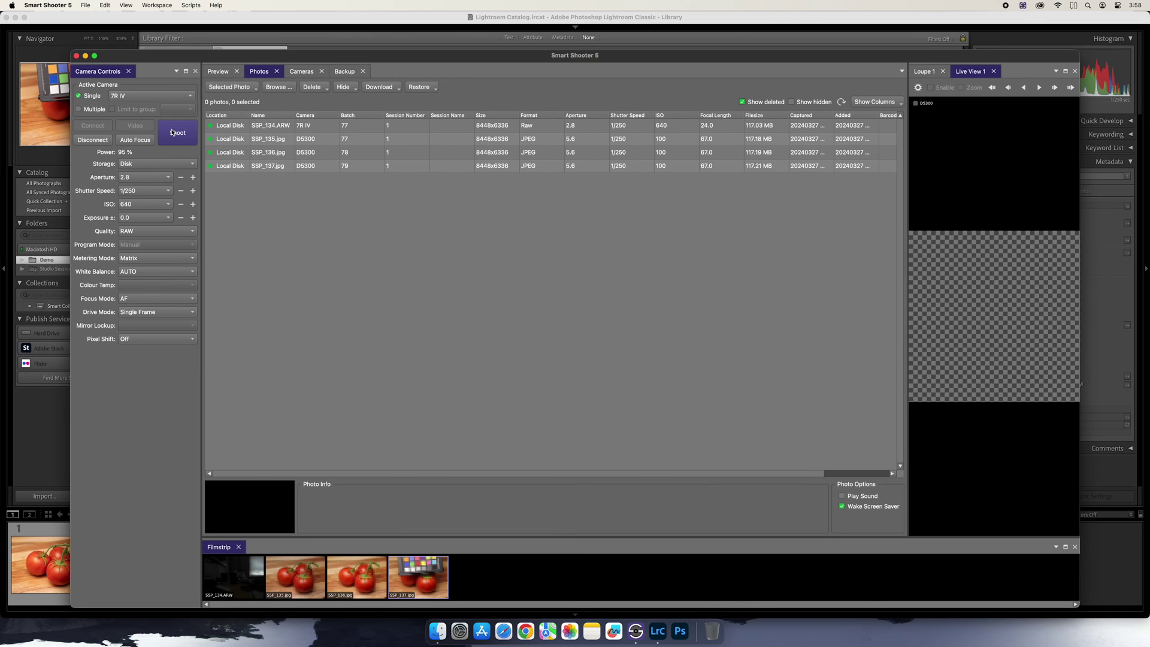